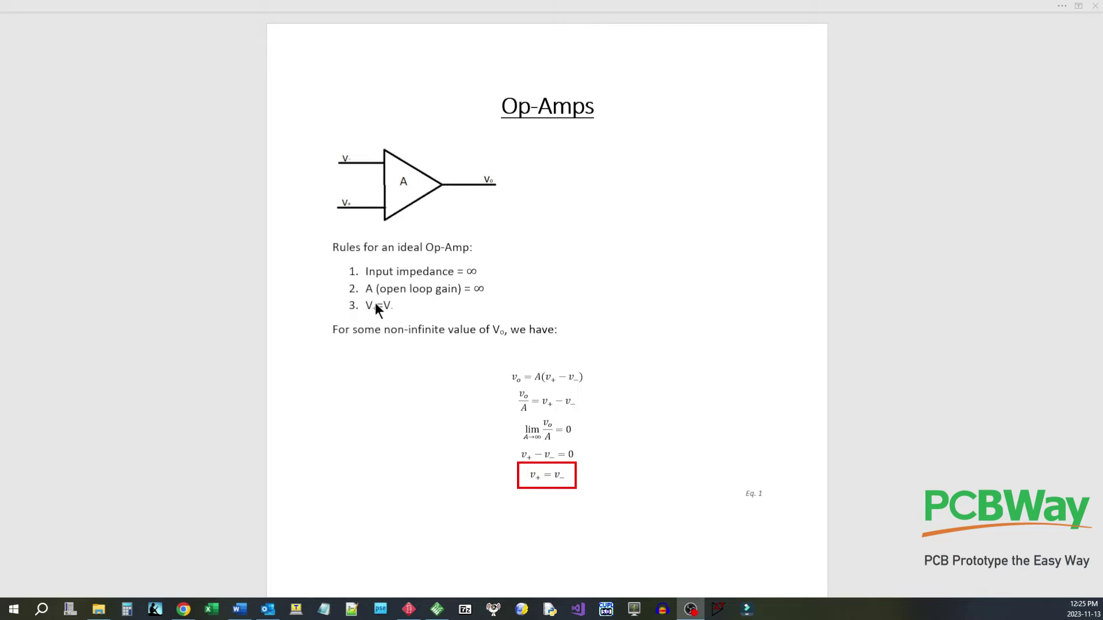
Scroll down the op-amp notes to the Non-Inverting Amplifier page and its boxed gain = 1 + R2/R1 equation.
{"action": "scroll", "coordinate": [378, 309], "scroll_direction": "down", "scroll_amount": 10}
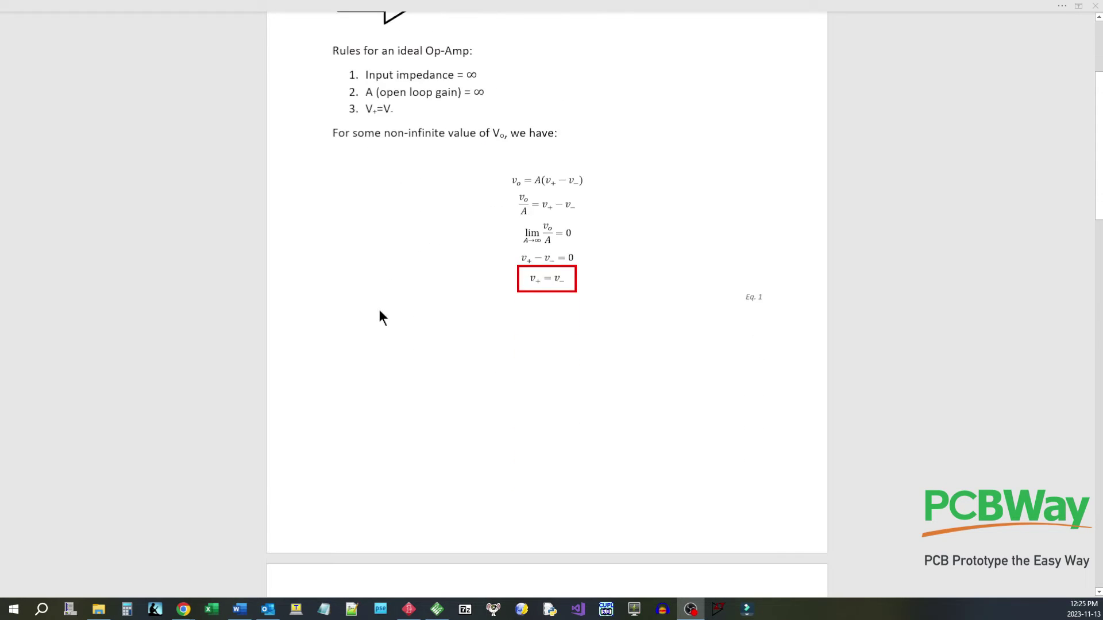
{"action": "scroll", "coordinate": [381, 315], "scroll_direction": "down", "scroll_amount": 3}
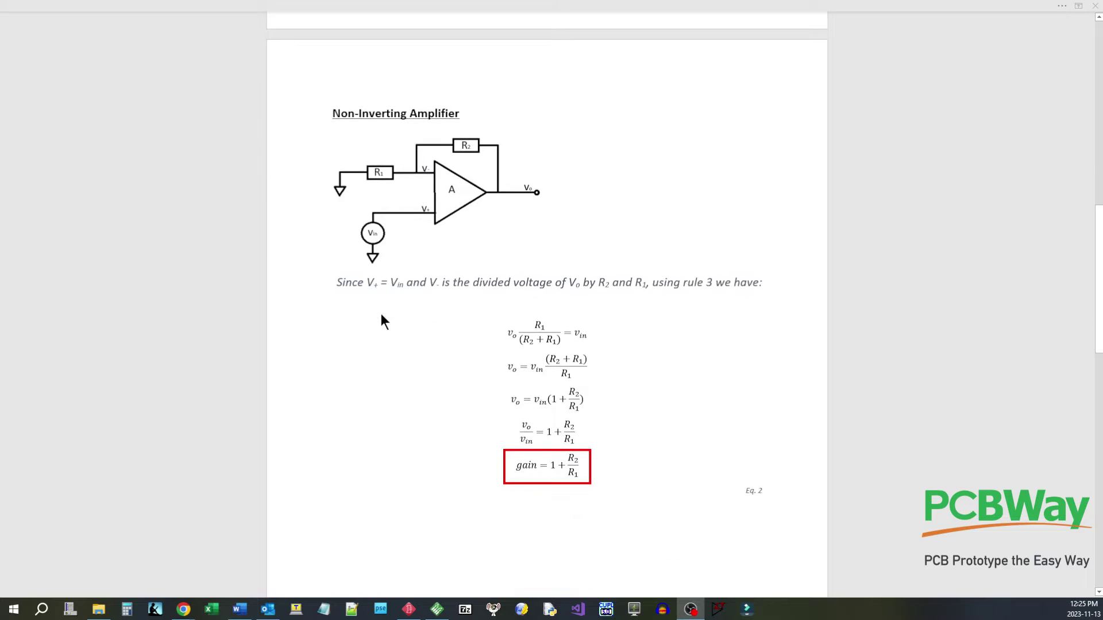
{"action": "scroll", "coordinate": [381, 315], "scroll_direction": "down", "scroll_amount": 1}
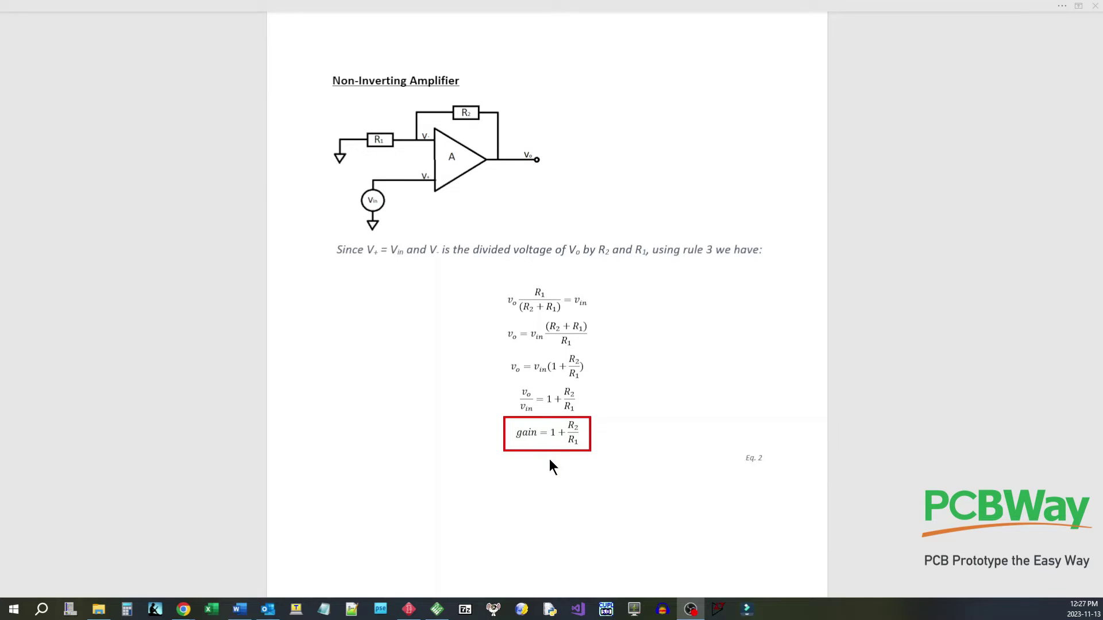
{"action": "scroll", "coordinate": [548, 460], "scroll_direction": "down", "scroll_amount": 10}
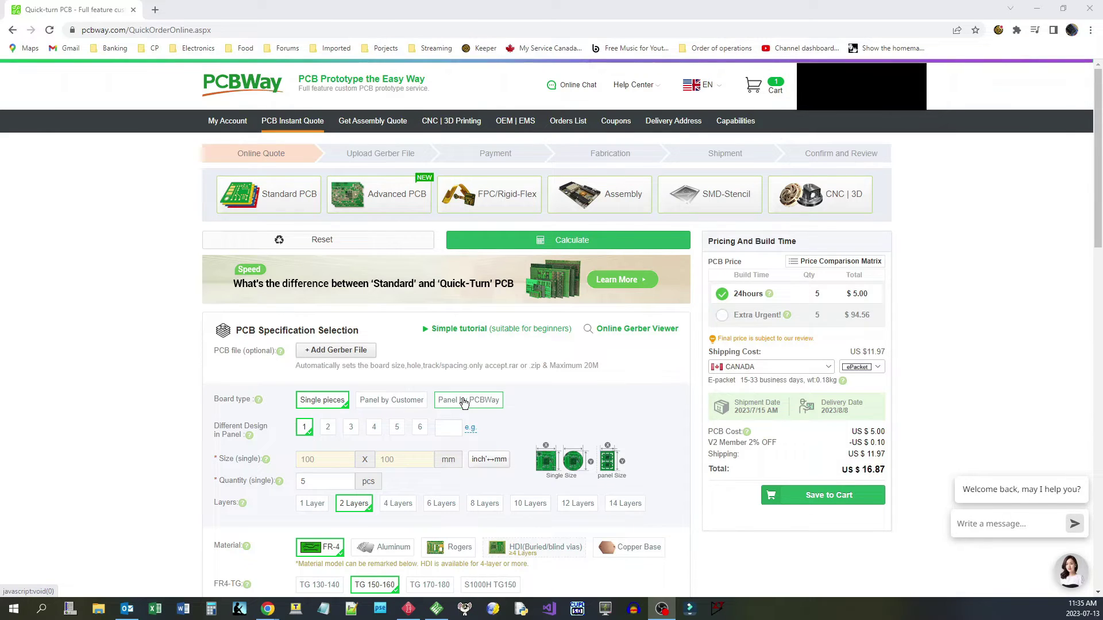
Return to the PCBWay home page and choose Sheet Metal Fabrication from the CNC | 3D Printing menu.
{"action": "left_click", "coordinate": [243, 79]}
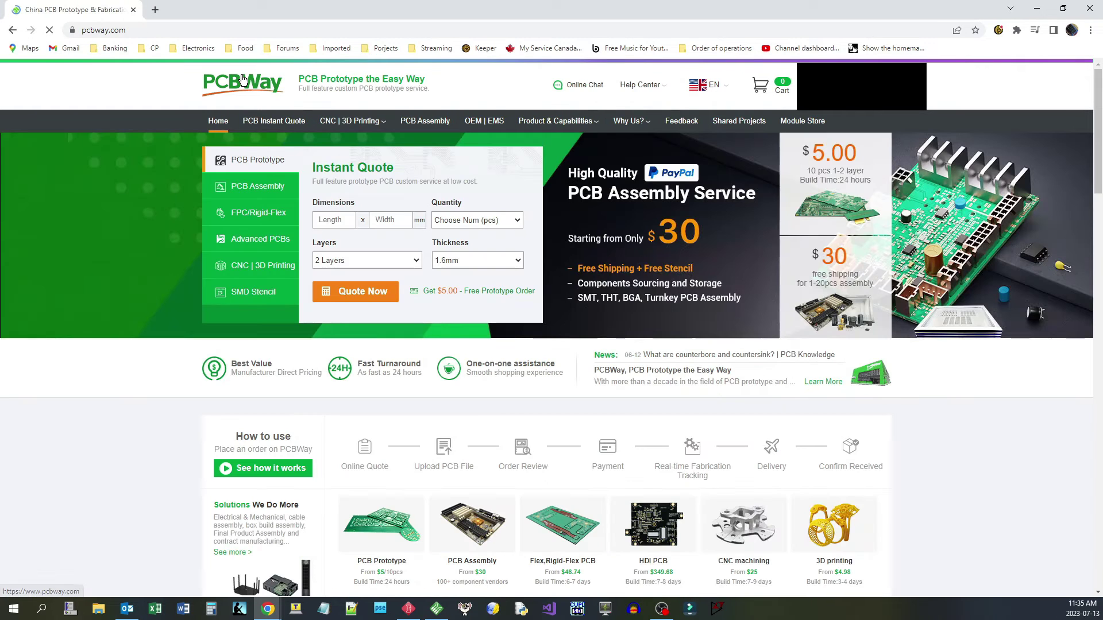
{"action": "mouse_move", "coordinate": [350, 120]}
{"action": "left_click", "coordinate": [686, 155]}
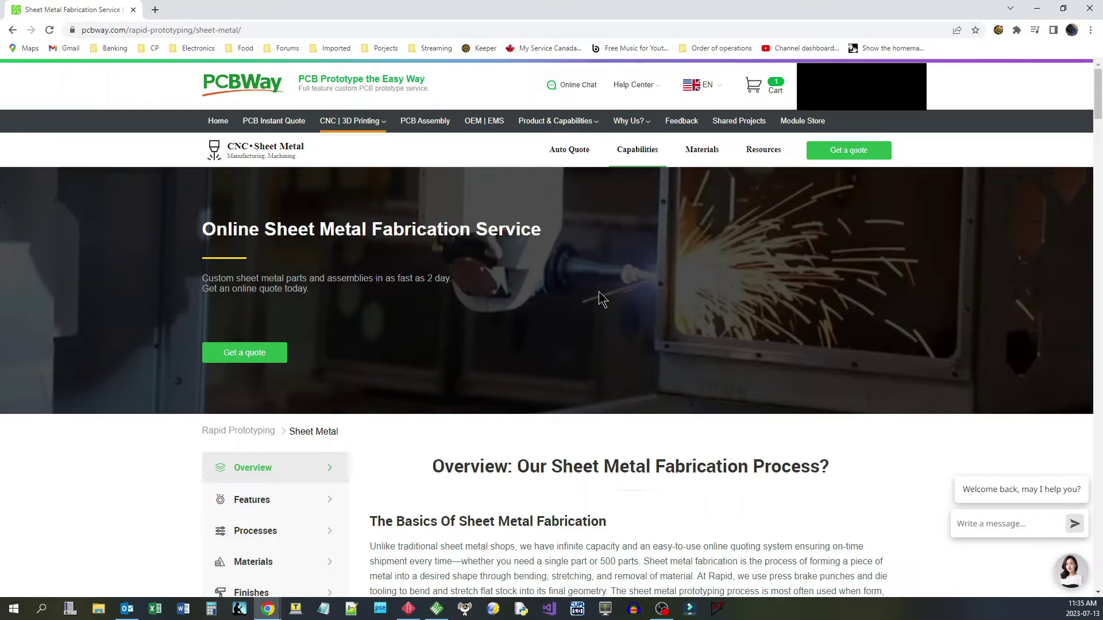
{"action": "scroll", "coordinate": [598, 291], "scroll_direction": "down", "scroll_amount": 2}
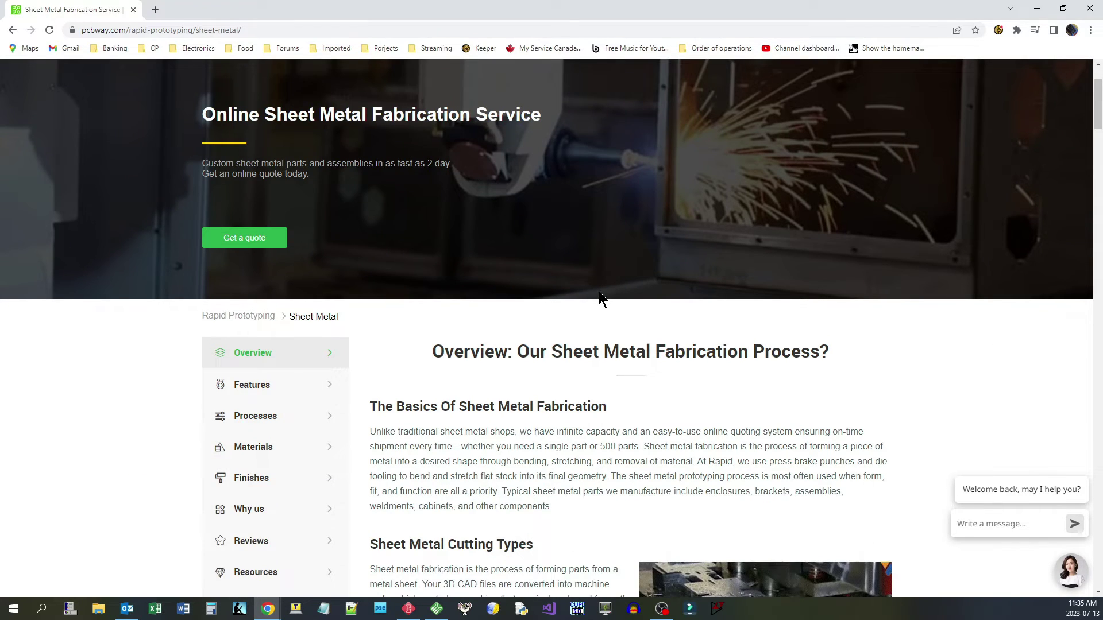
{"action": "scroll", "coordinate": [598, 291], "scroll_direction": "down", "scroll_amount": 3}
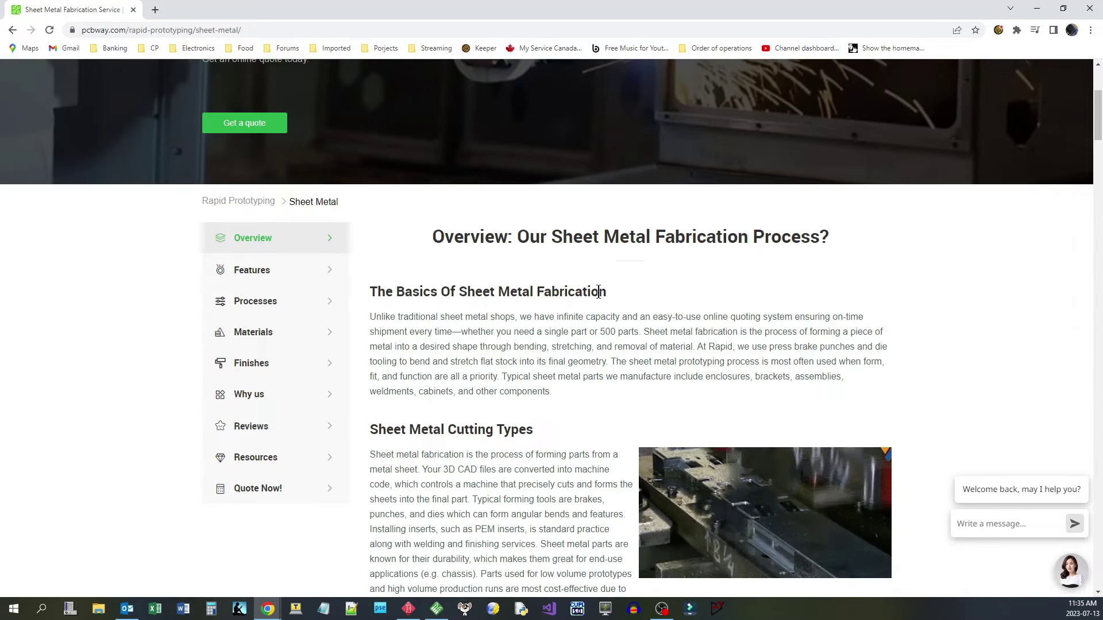
{"action": "scroll", "coordinate": [536, 406], "scroll_direction": "down", "scroll_amount": 3}
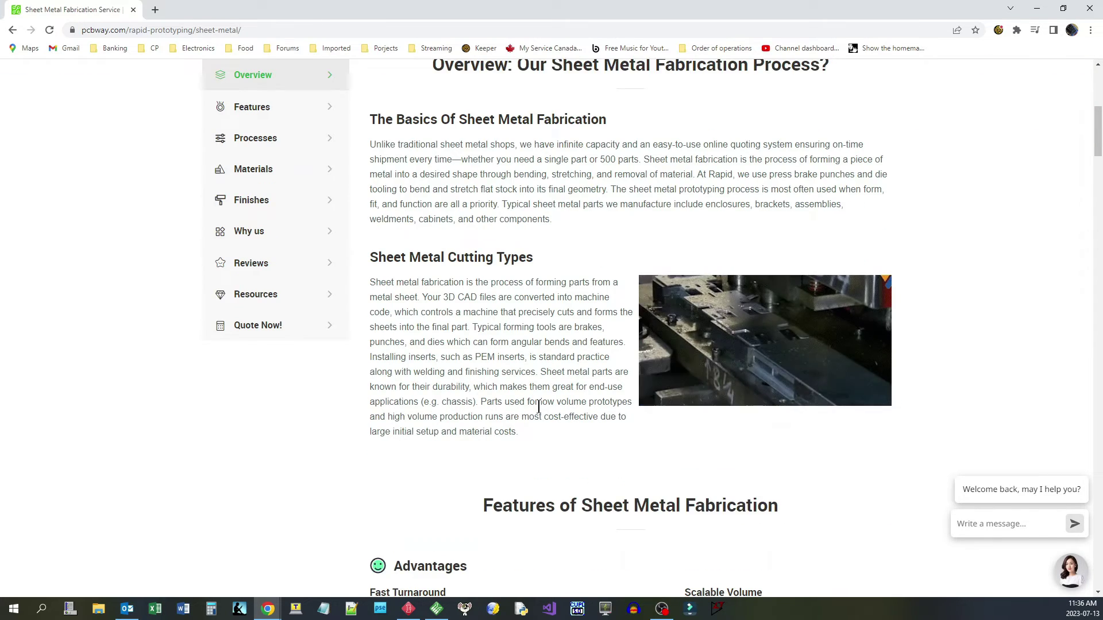
{"action": "scroll", "coordinate": [539, 410], "scroll_direction": "down", "scroll_amount": 2}
{"action": "scroll", "coordinate": [539, 414], "scroll_direction": "down", "scroll_amount": 4}
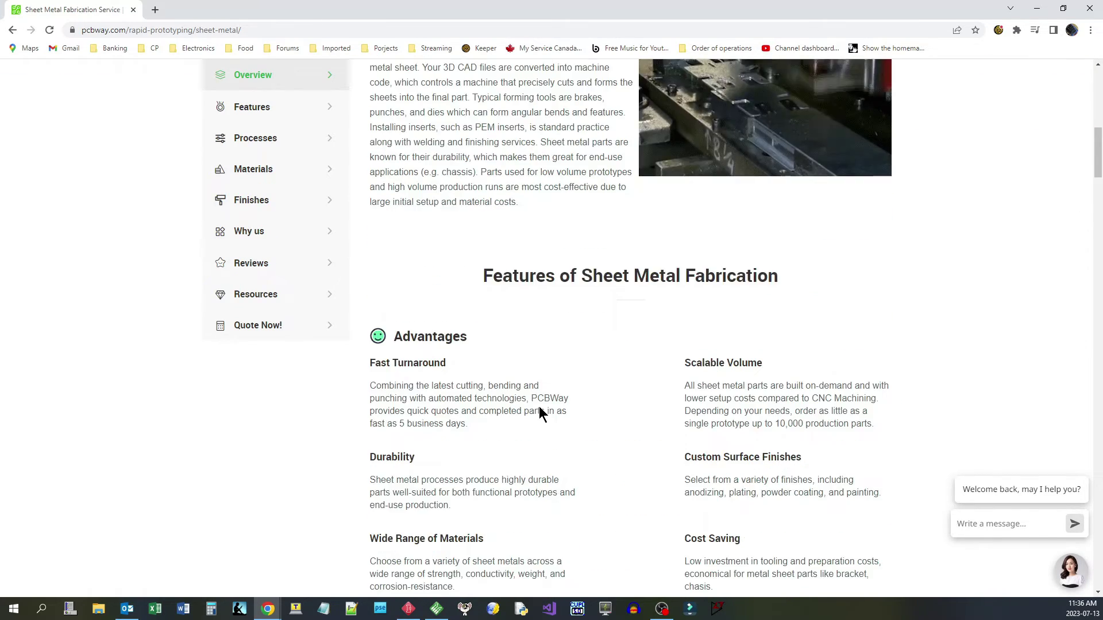
{"action": "scroll", "coordinate": [539, 412], "scroll_direction": "down", "scroll_amount": 2}
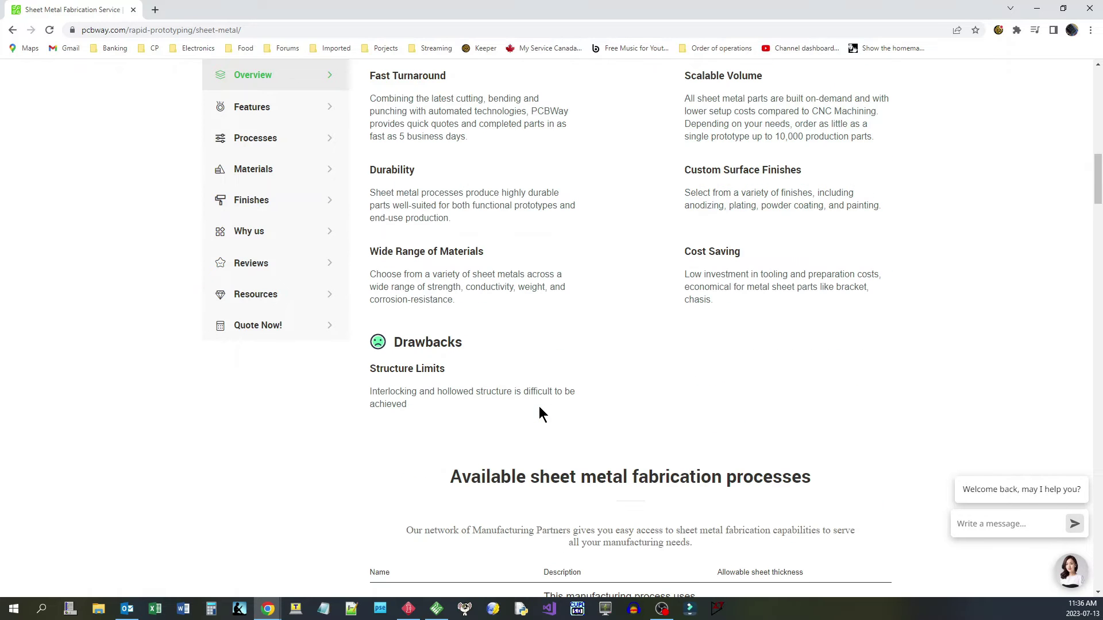
{"action": "scroll", "coordinate": [784, 221], "scroll_direction": "up", "scroll_amount": 1}
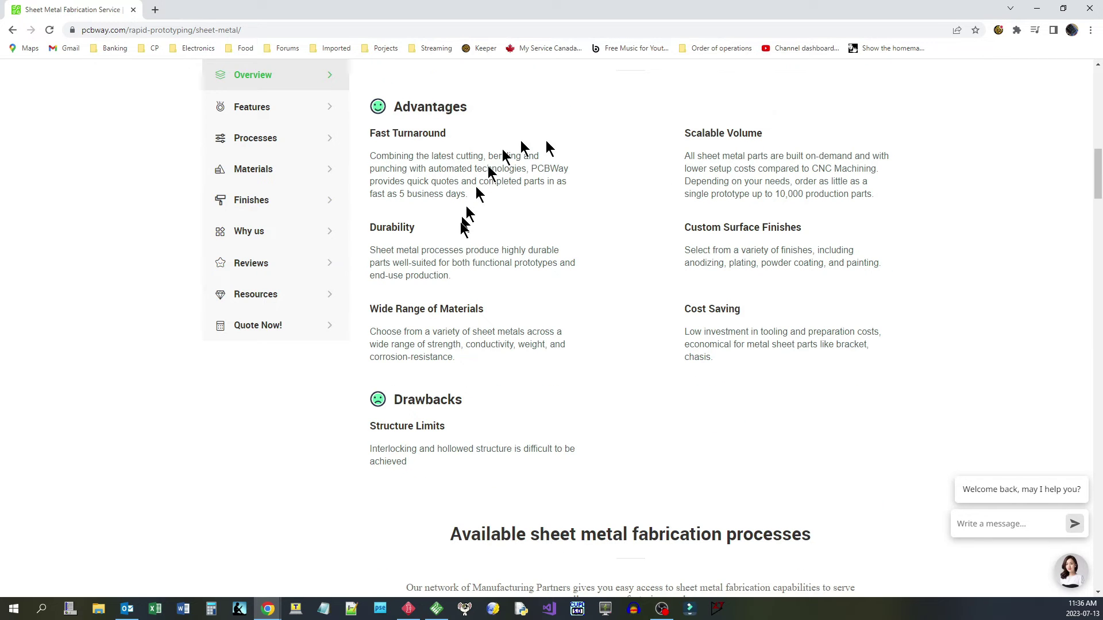
{"action": "scroll", "coordinate": [574, 448], "scroll_direction": "down", "scroll_amount": 1}
{"action": "scroll", "coordinate": [574, 448], "scroll_direction": "down", "scroll_amount": 3}
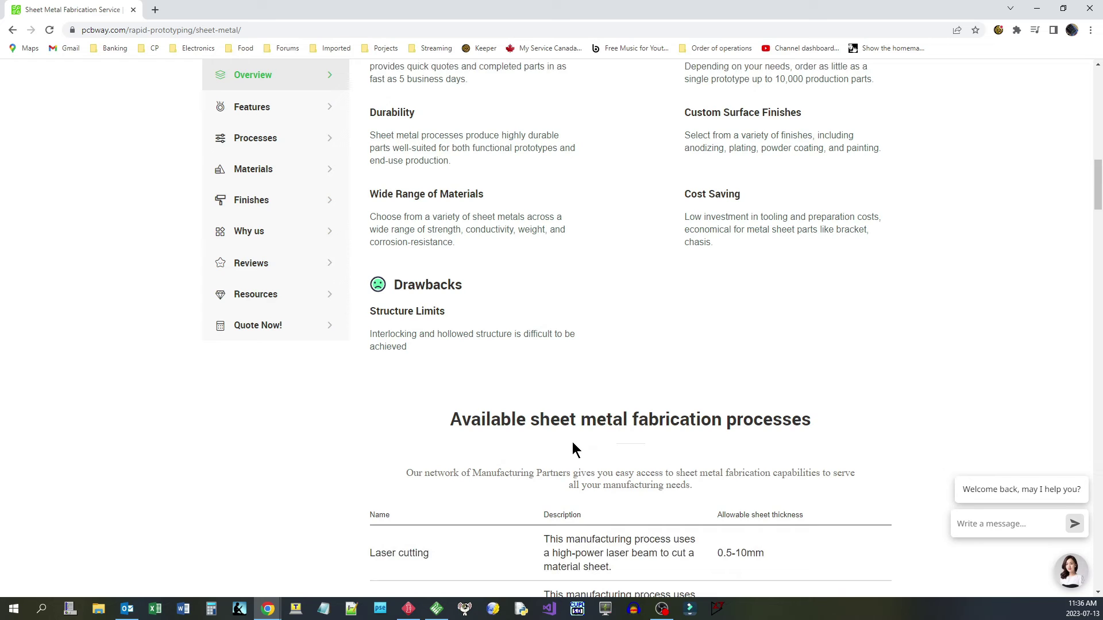
{"action": "scroll", "coordinate": [573, 449], "scroll_direction": "down", "scroll_amount": 1}
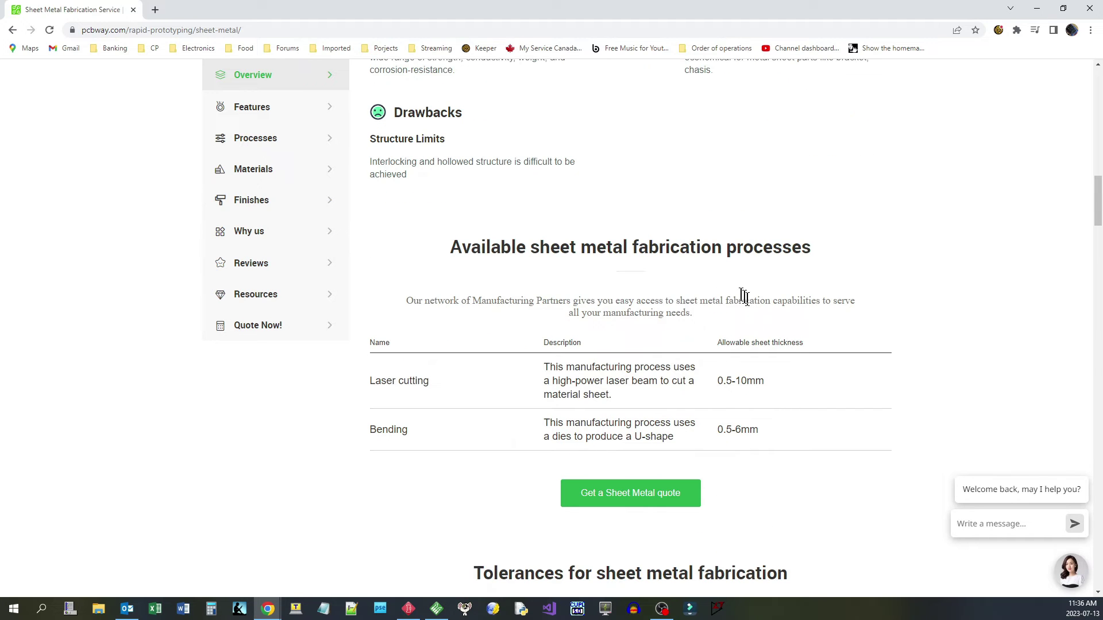
{"action": "scroll", "coordinate": [508, 390], "scroll_direction": "down", "scroll_amount": 1}
{"action": "scroll", "coordinate": [506, 390], "scroll_direction": "down", "scroll_amount": 2}
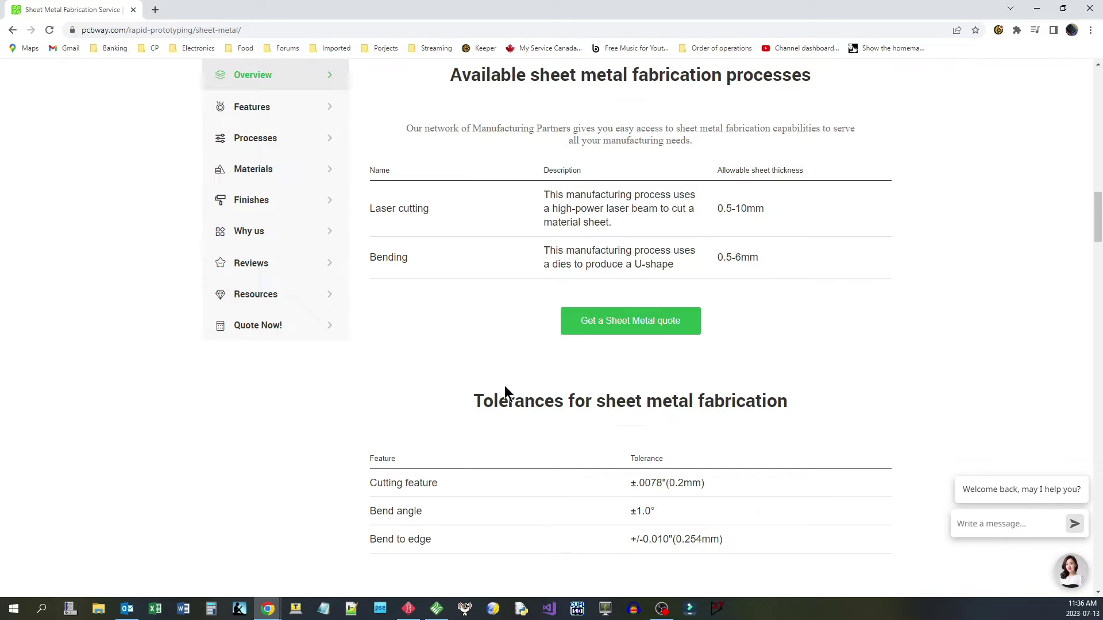
{"action": "scroll", "coordinate": [505, 393], "scroll_direction": "up", "scroll_amount": 2}
{"action": "scroll", "coordinate": [505, 391], "scroll_direction": "down", "scroll_amount": 4}
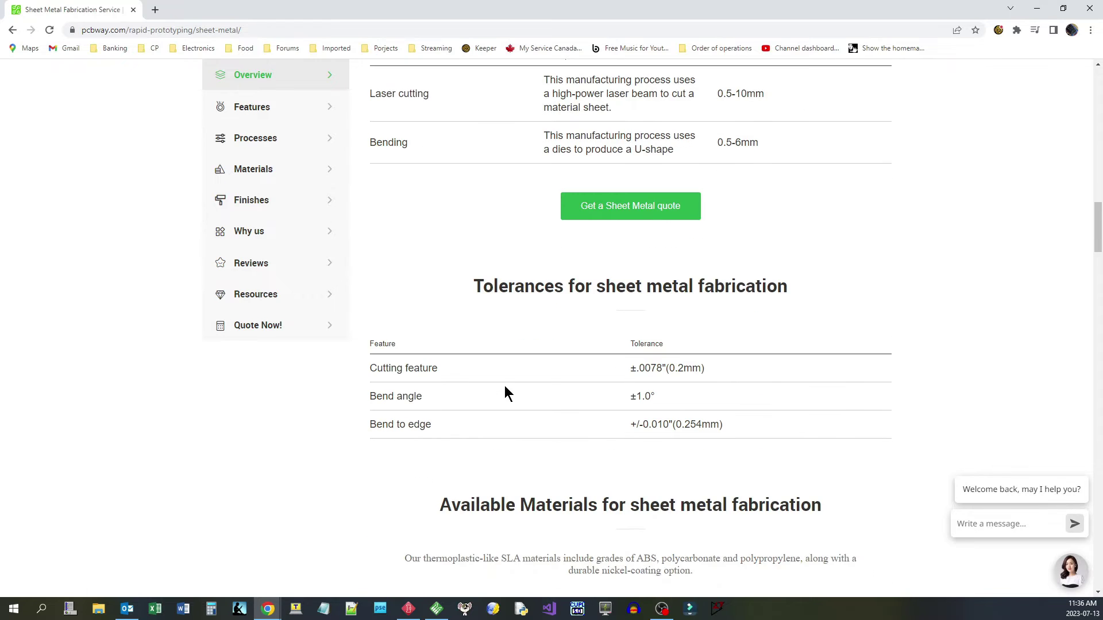
{"action": "scroll", "coordinate": [504, 390], "scroll_direction": "down", "scroll_amount": 6}
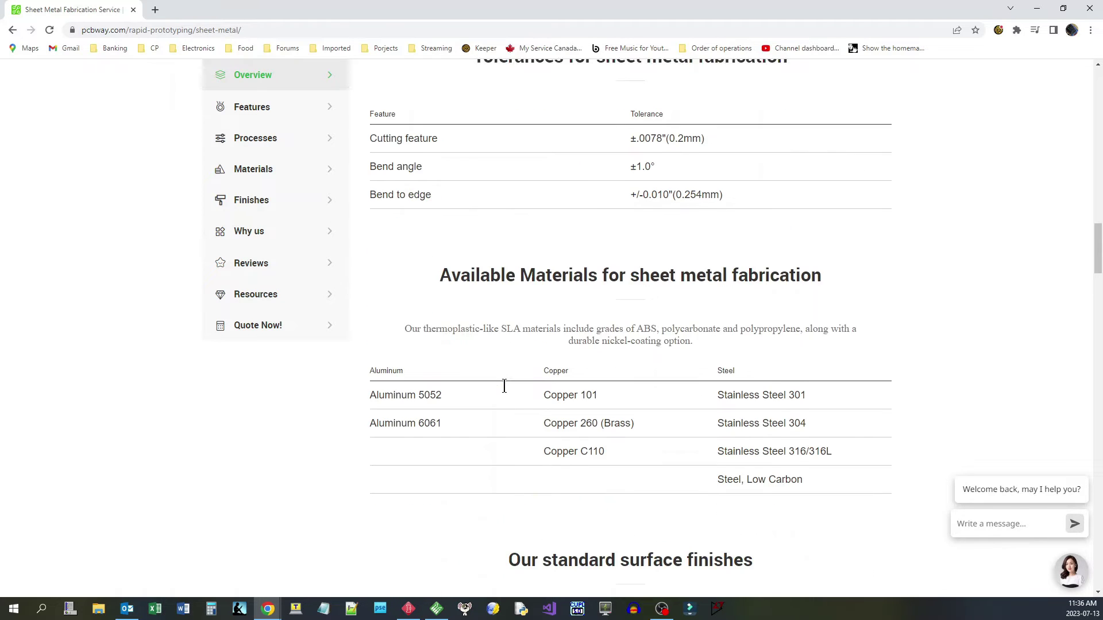
{"action": "scroll", "coordinate": [504, 387], "scroll_direction": "down", "scroll_amount": 8}
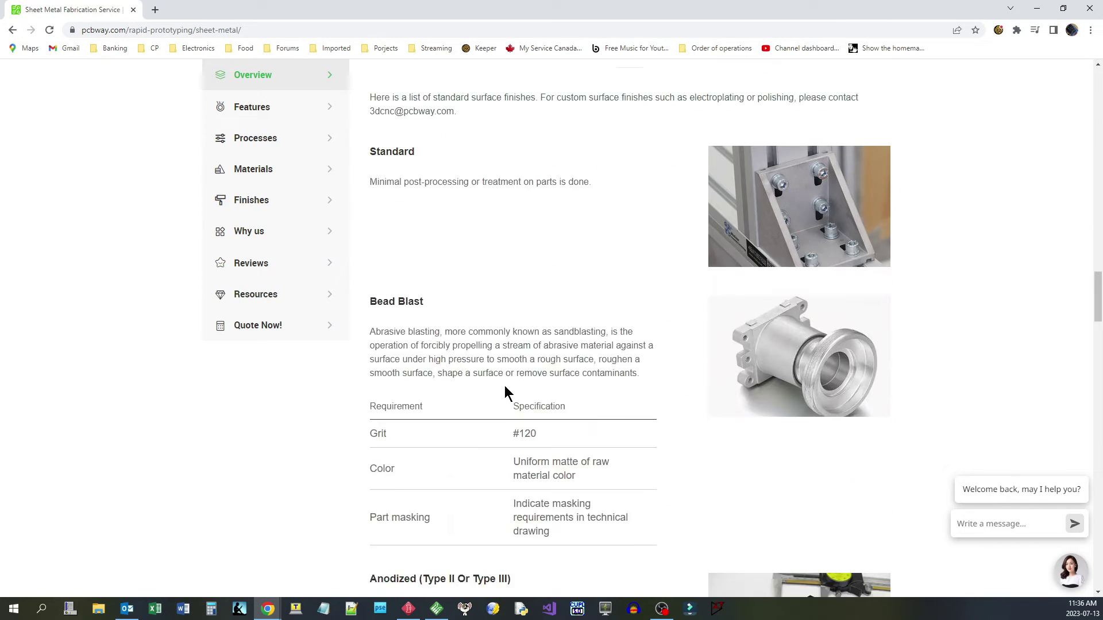
{"action": "scroll", "coordinate": [505, 386], "scroll_direction": "down", "scroll_amount": 11}
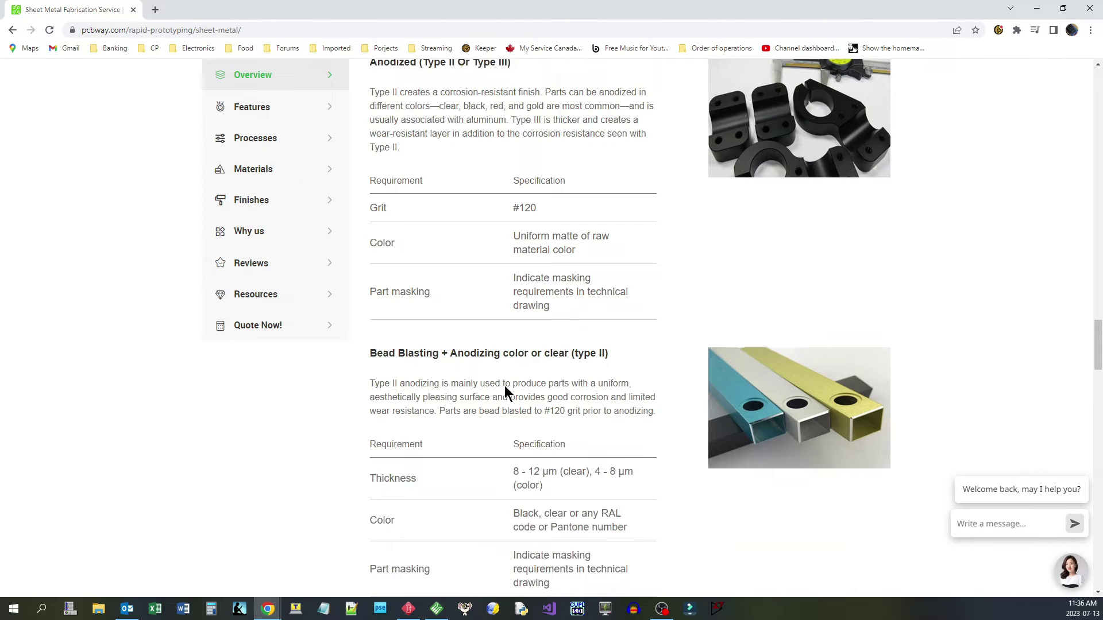
{"action": "scroll", "coordinate": [504, 386], "scroll_direction": "down", "scroll_amount": 4}
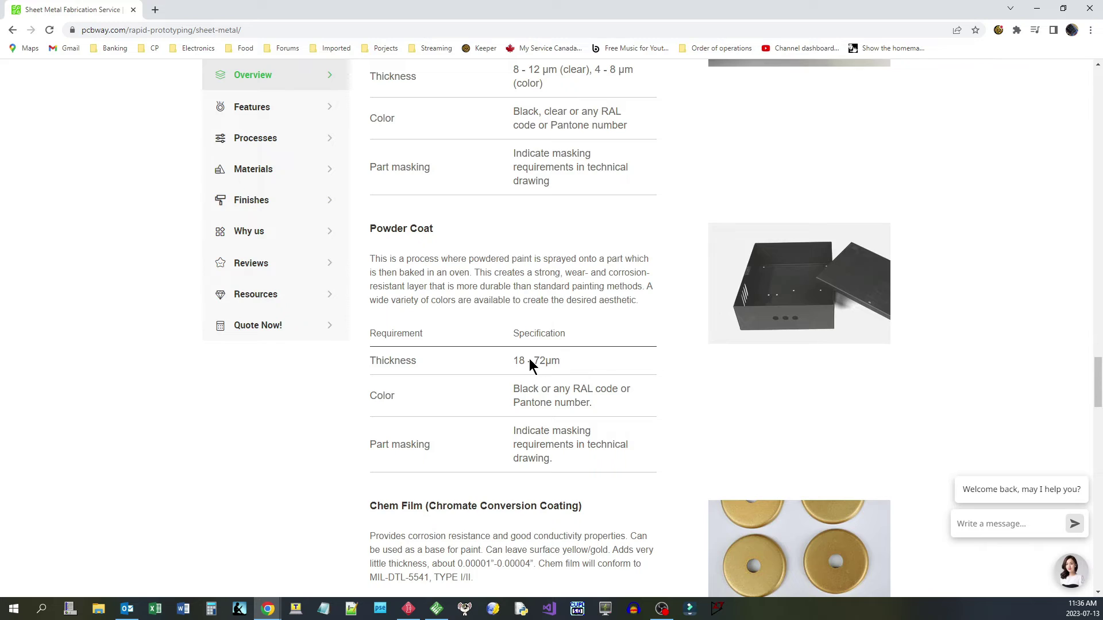
{"action": "scroll", "coordinate": [529, 365], "scroll_direction": "down", "scroll_amount": 1}
{"action": "scroll", "coordinate": [529, 365], "scroll_direction": "down", "scroll_amount": 3}
{"action": "scroll", "coordinate": [530, 365], "scroll_direction": "up", "scroll_amount": 17}
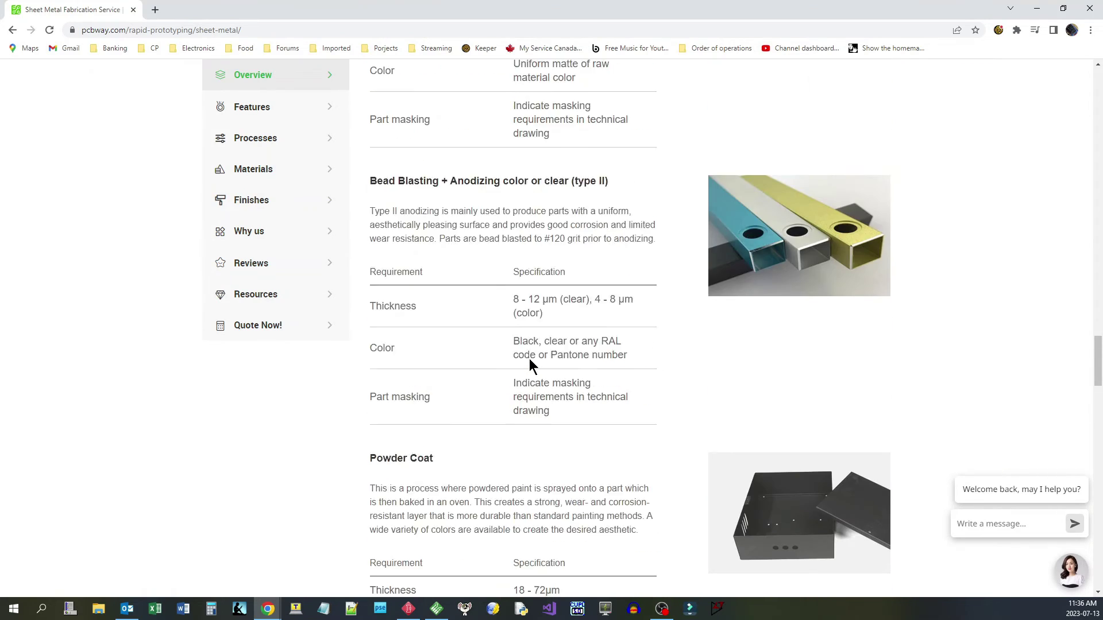
{"action": "scroll", "coordinate": [530, 365], "scroll_direction": "up", "scroll_amount": 20}
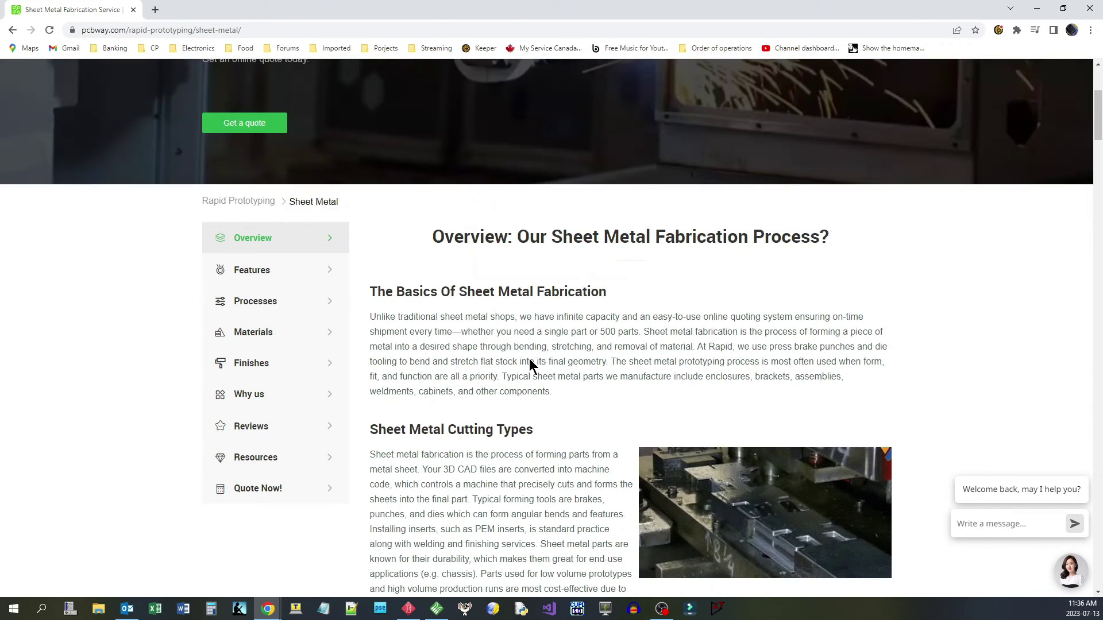
{"action": "scroll", "coordinate": [454, 276], "scroll_direction": "down", "scroll_amount": 20}
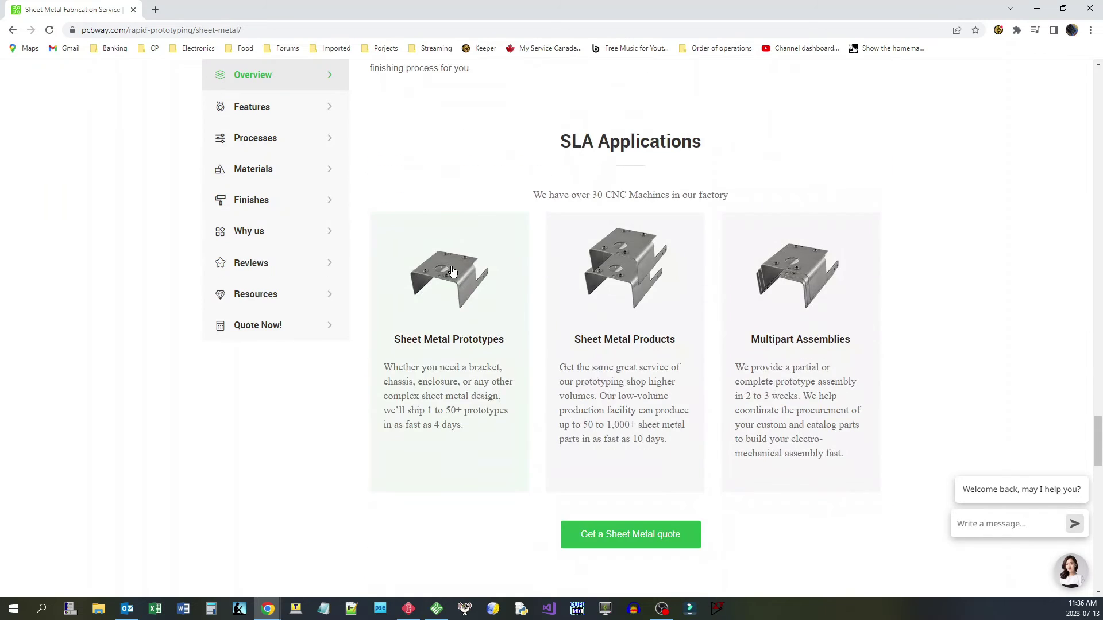
Open the 'Get a Sheet Metal quote' form and scroll through its options, then back toward the top.
{"action": "left_click", "coordinate": [625, 478]}
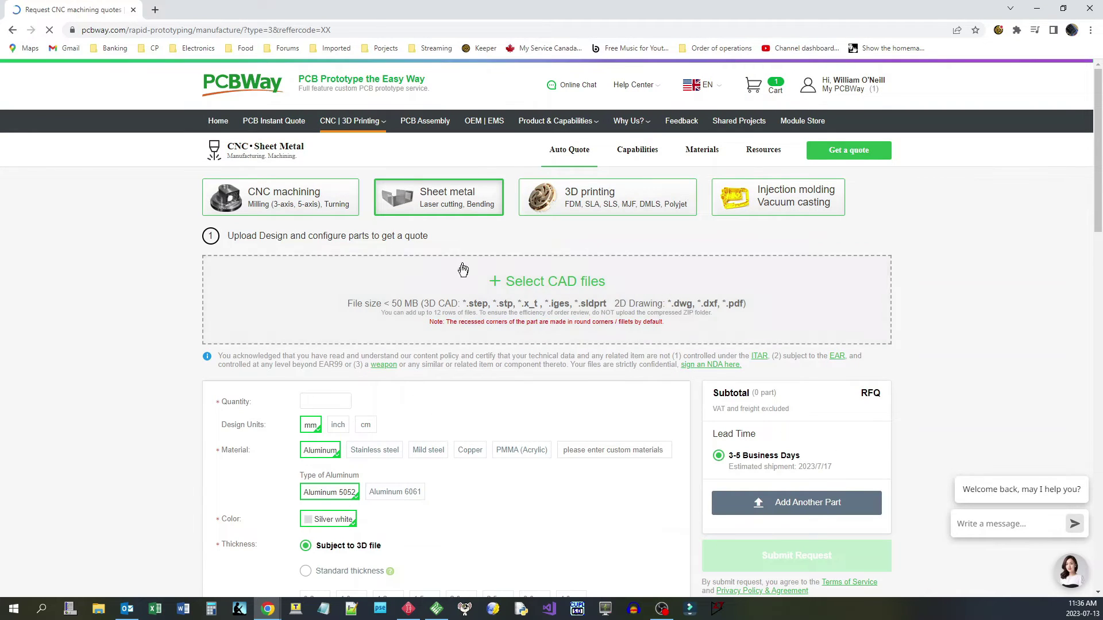
{"action": "scroll", "coordinate": [664, 321], "scroll_direction": "down", "scroll_amount": 2}
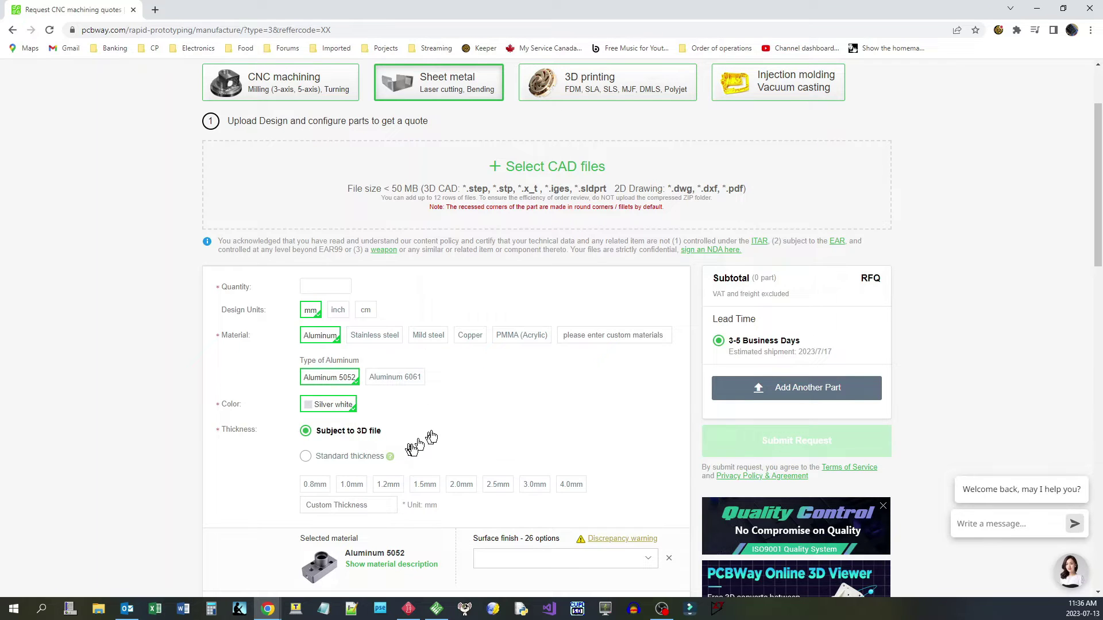
{"action": "scroll", "coordinate": [431, 436], "scroll_direction": "down", "scroll_amount": 1}
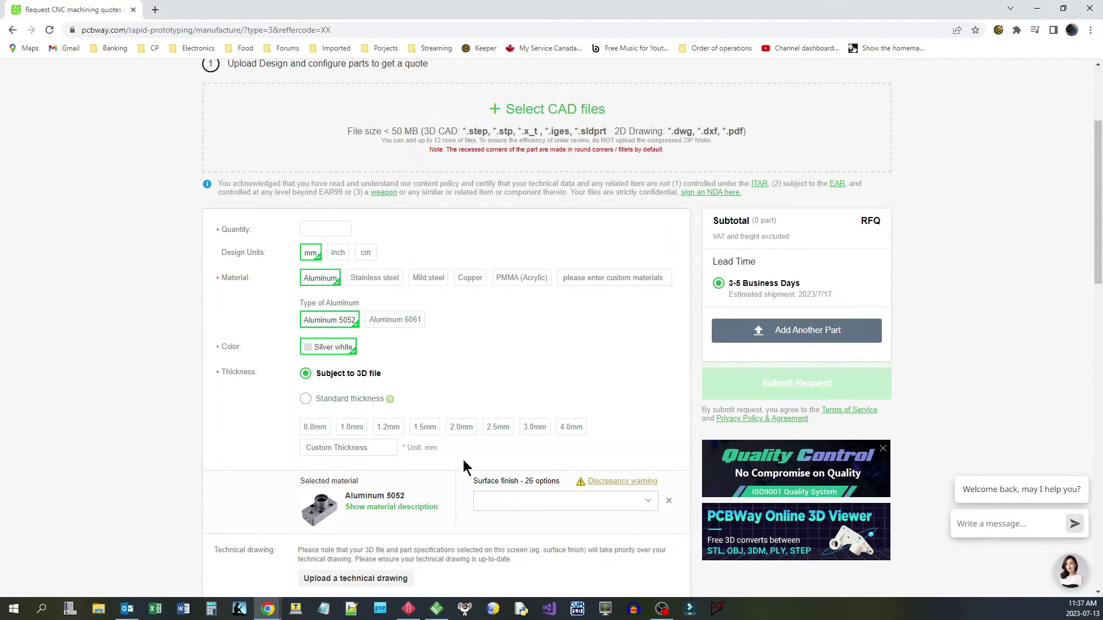
{"action": "scroll", "coordinate": [463, 463], "scroll_direction": "down", "scroll_amount": 2}
{"action": "scroll", "coordinate": [464, 463], "scroll_direction": "down", "scroll_amount": 3}
{"action": "scroll", "coordinate": [464, 463], "scroll_direction": "down", "scroll_amount": 1}
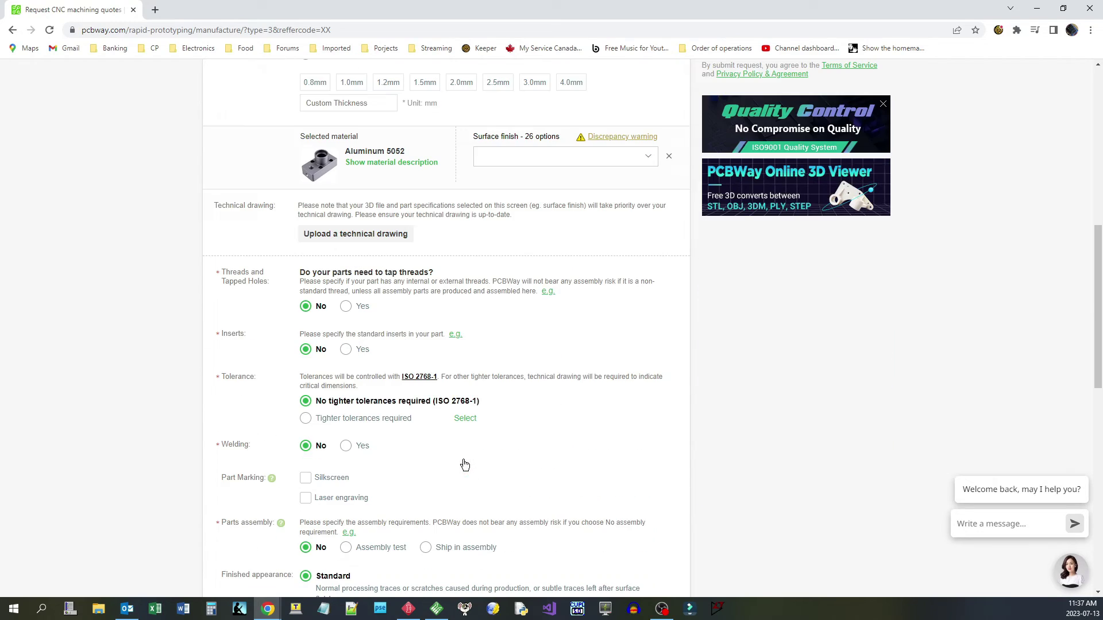
{"action": "scroll", "coordinate": [464, 466], "scroll_direction": "down", "scroll_amount": 9}
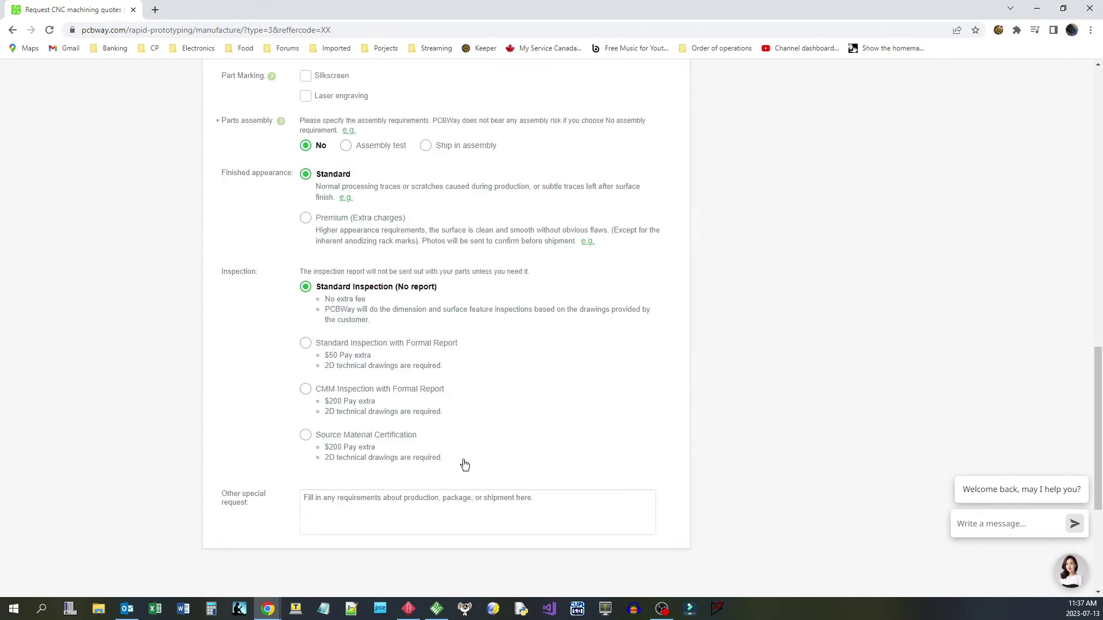
{"action": "scroll", "coordinate": [464, 465], "scroll_direction": "up", "scroll_amount": 18}
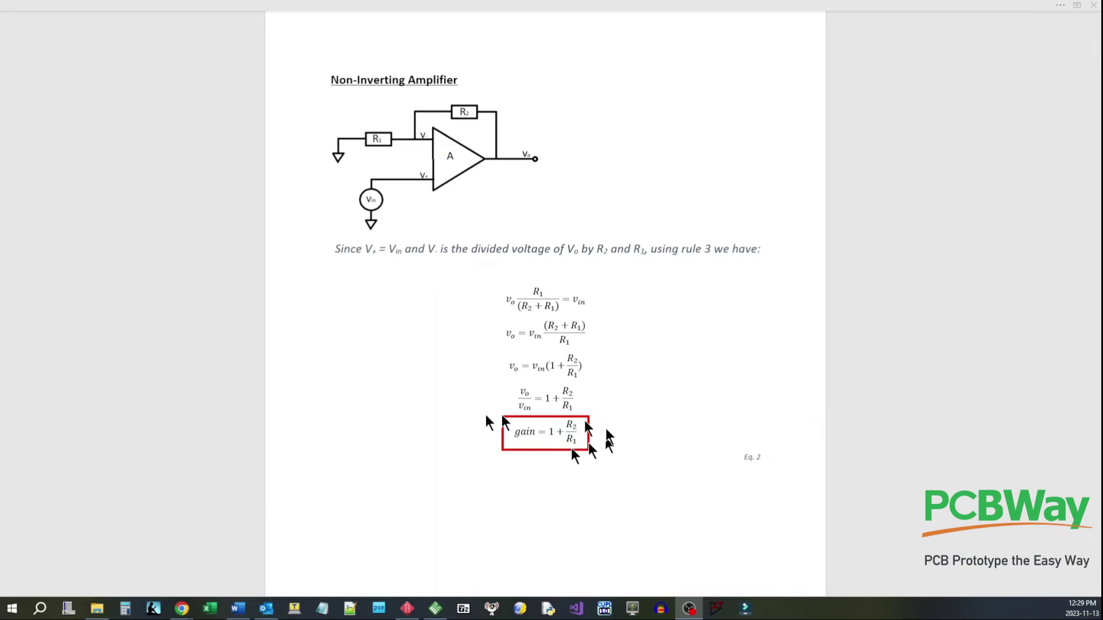
Scroll from the non-inverting gain equation to the inverting amplifier page, then switch to DipTrace.
{"action": "scroll", "coordinate": [552, 440], "scroll_direction": "down", "scroll_amount": 9}
{"action": "scroll", "coordinate": [560, 437], "scroll_direction": "down", "scroll_amount": 3}
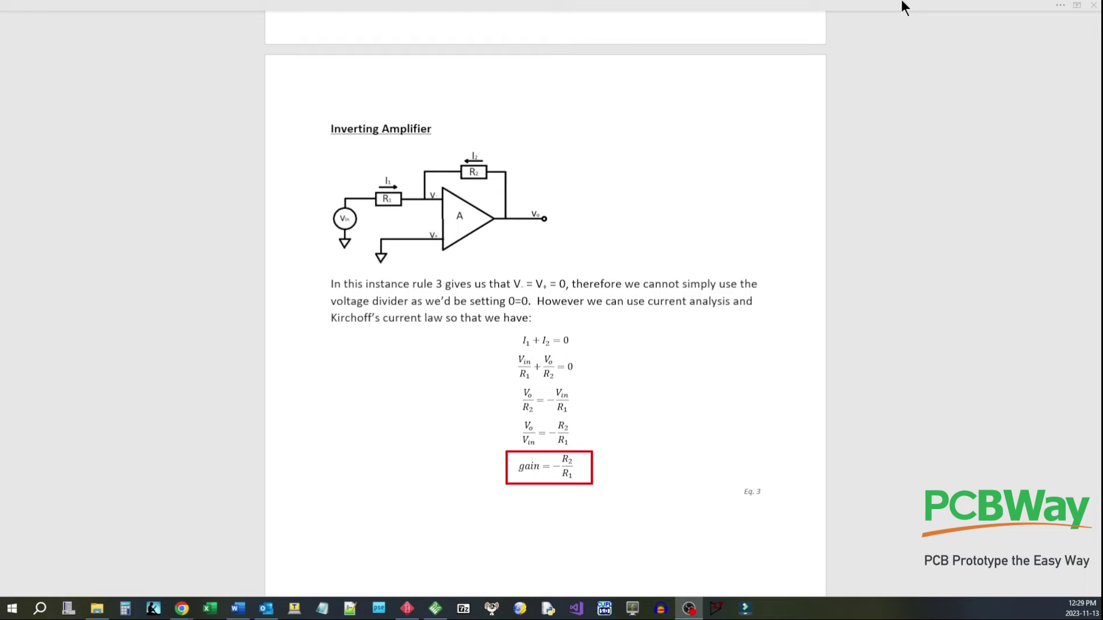
{"action": "left_click", "coordinate": [411, 609]}
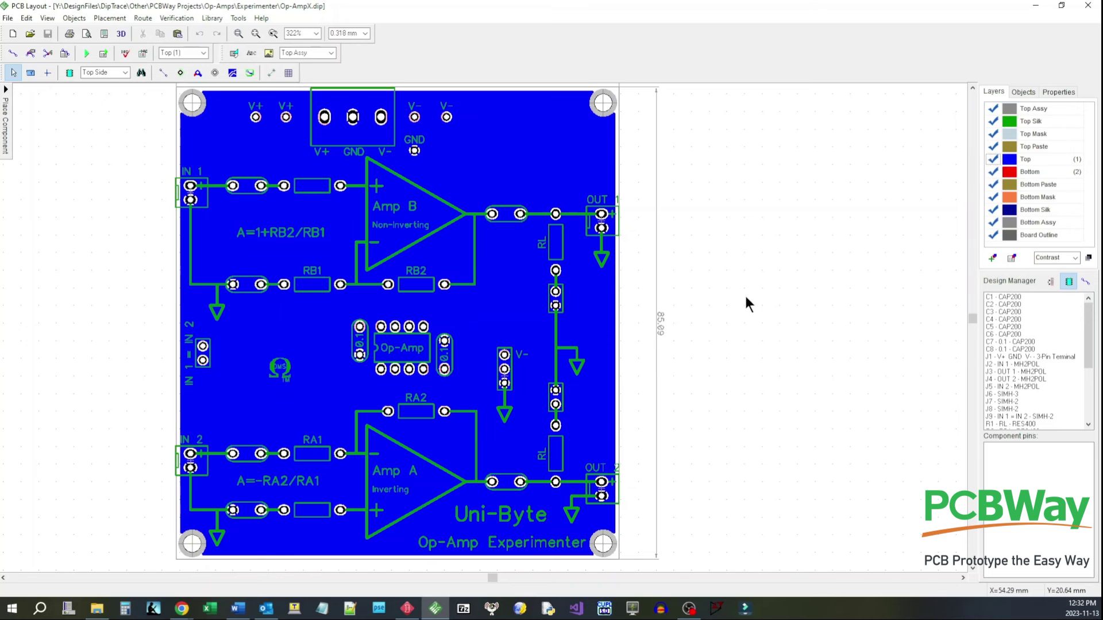
Hide the Top and Bottom copper layers and select the + marking, board outline and A=-RA2/RA1 silkscreen.
{"action": "left_click", "coordinate": [992, 159]}
{"action": "left_click", "coordinate": [992, 171]}
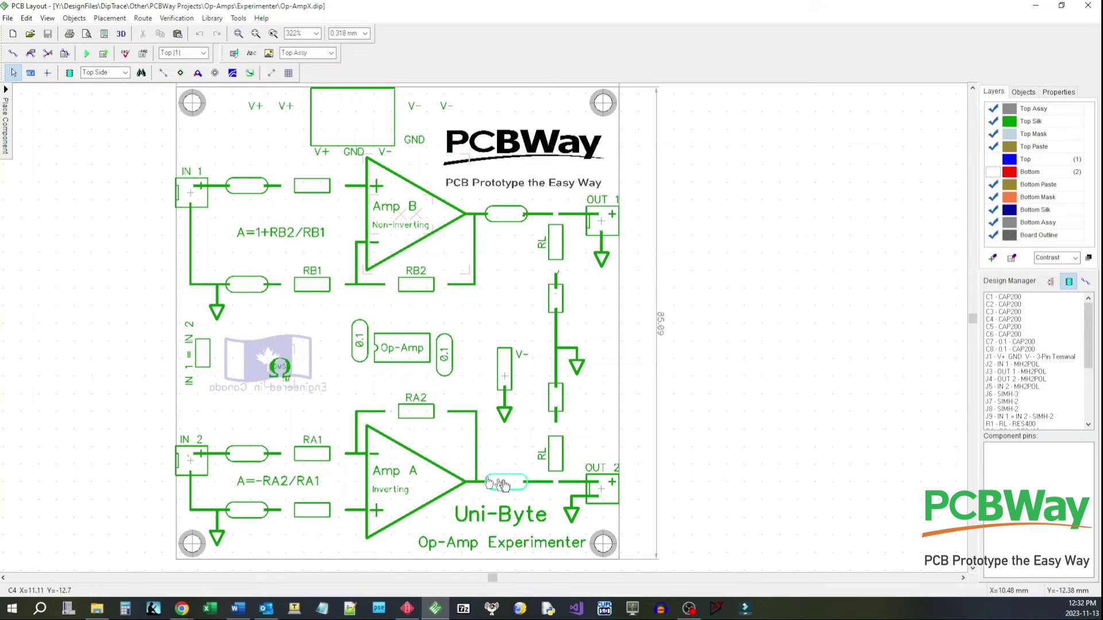
{"action": "left_click", "coordinate": [376, 507]}
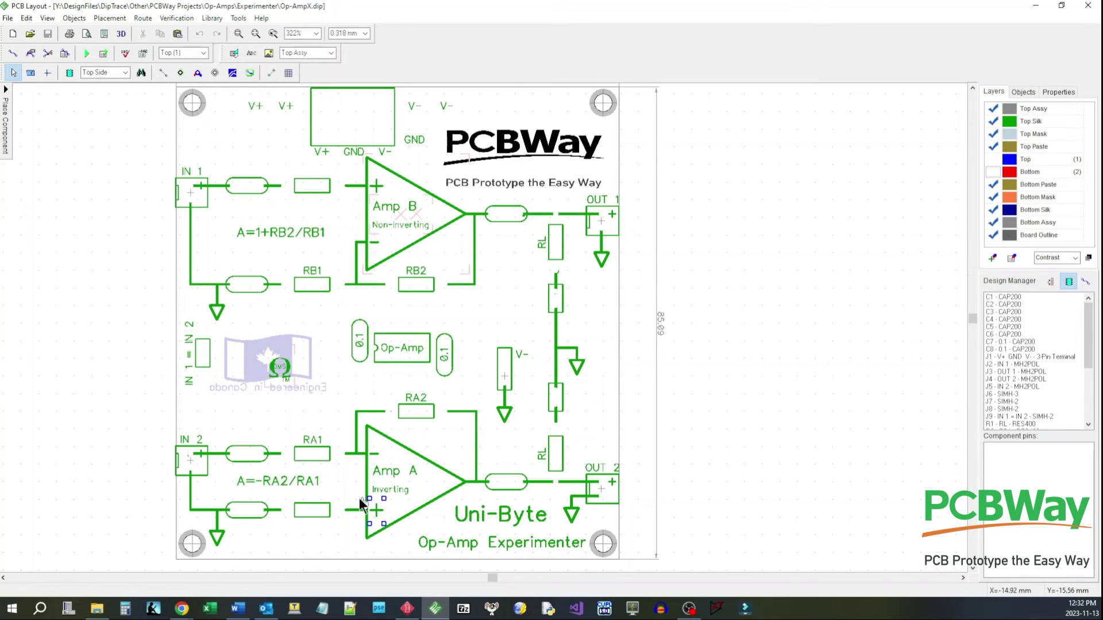
{"action": "left_click", "coordinate": [431, 556]}
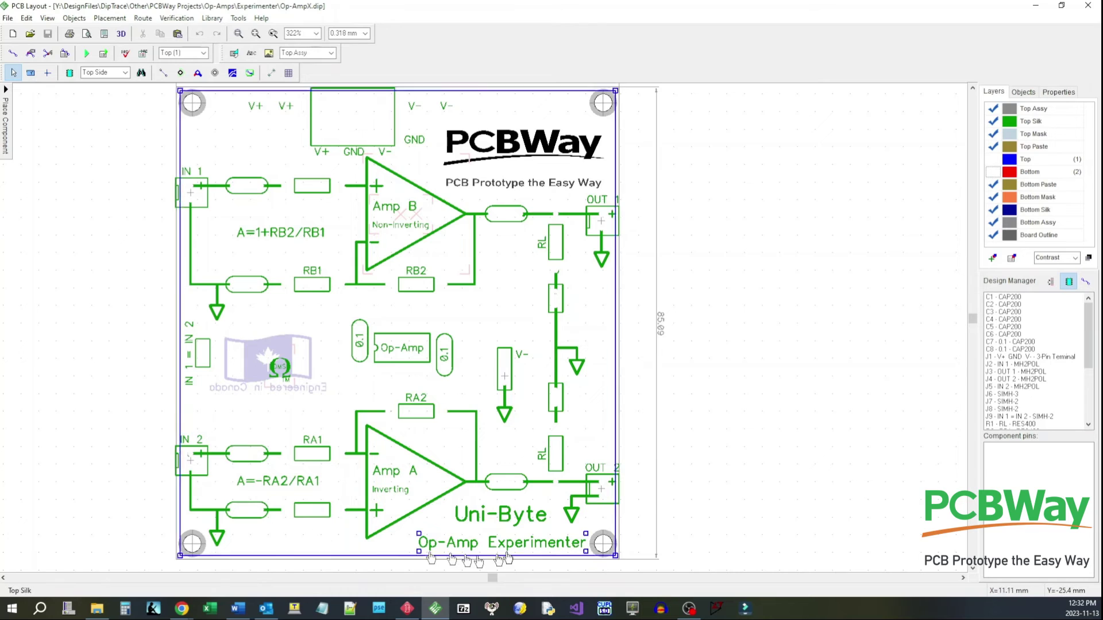
{"action": "left_click", "coordinate": [289, 485]}
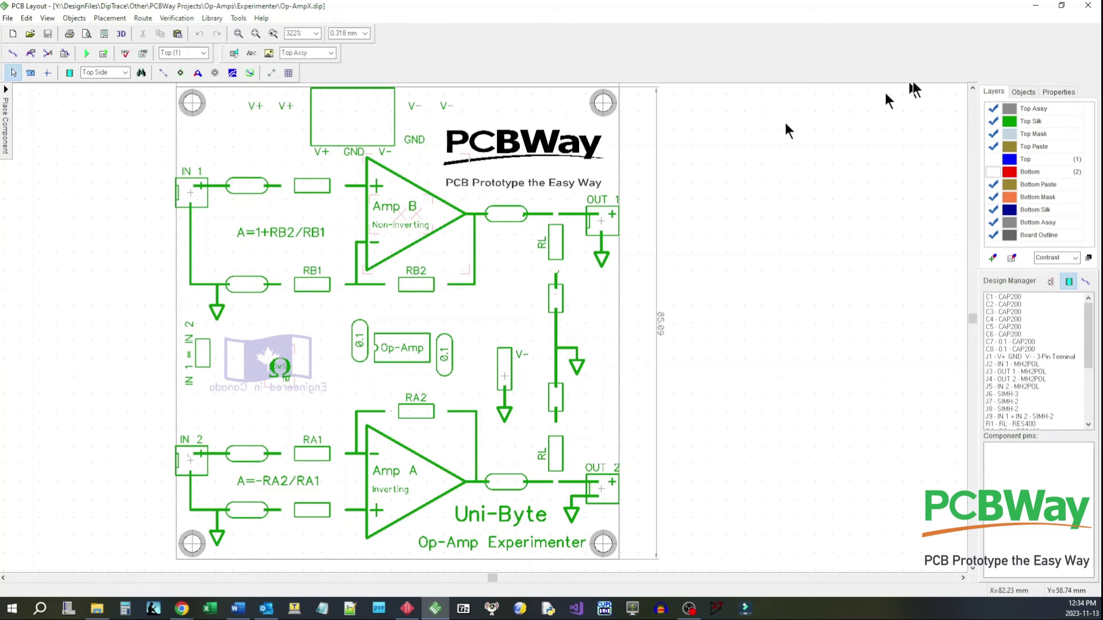
Turn the Top and Bottom copper layers back on and open the active-layer dropdown.
{"action": "left_click", "coordinate": [994, 160]}
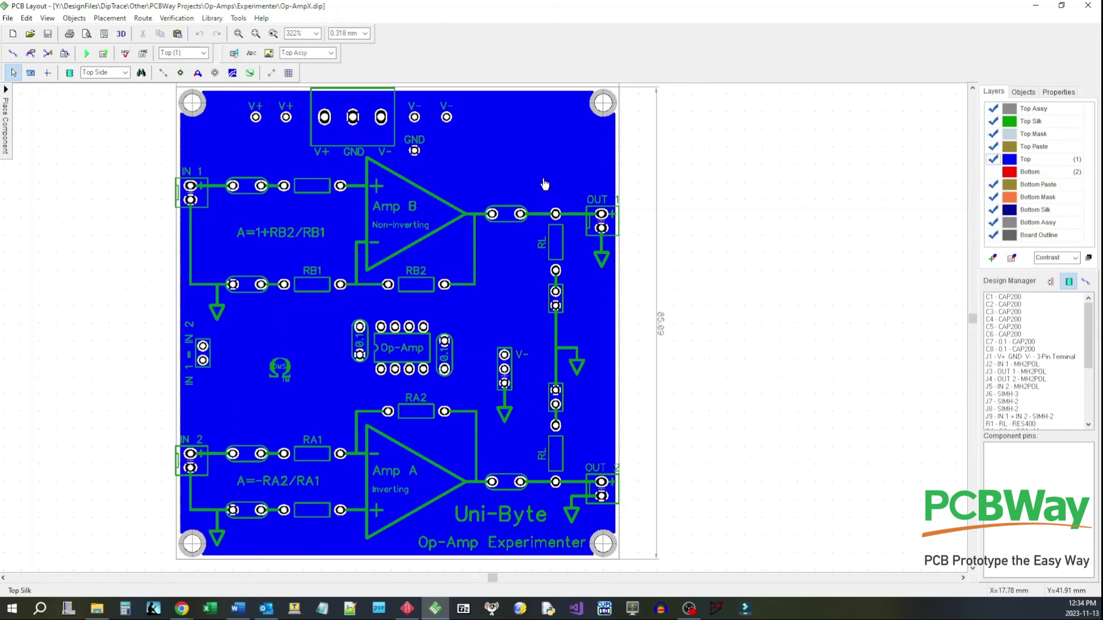
{"action": "left_click", "coordinate": [996, 172]}
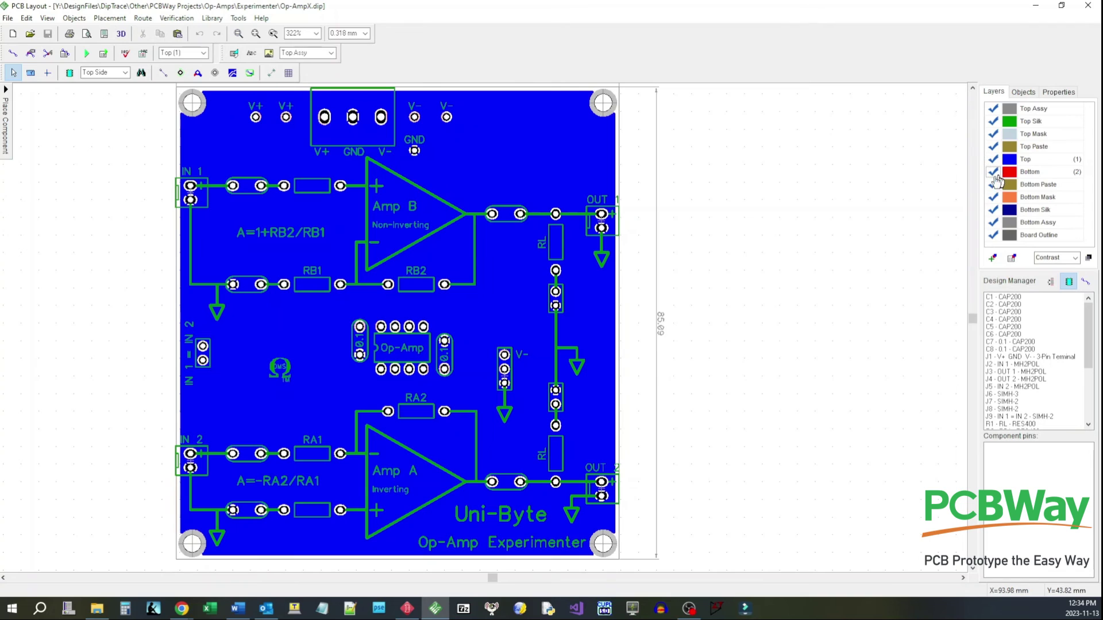
{"action": "left_click", "coordinate": [204, 53]}
{"action": "left_click", "coordinate": [182, 72]}
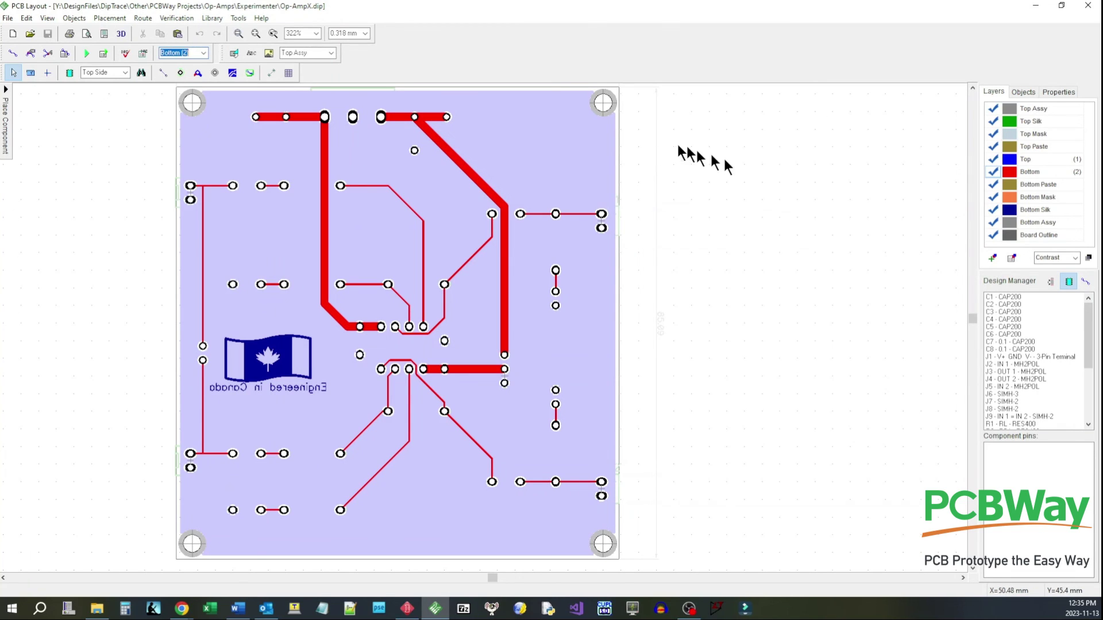
{"action": "left_click", "coordinate": [203, 53]}
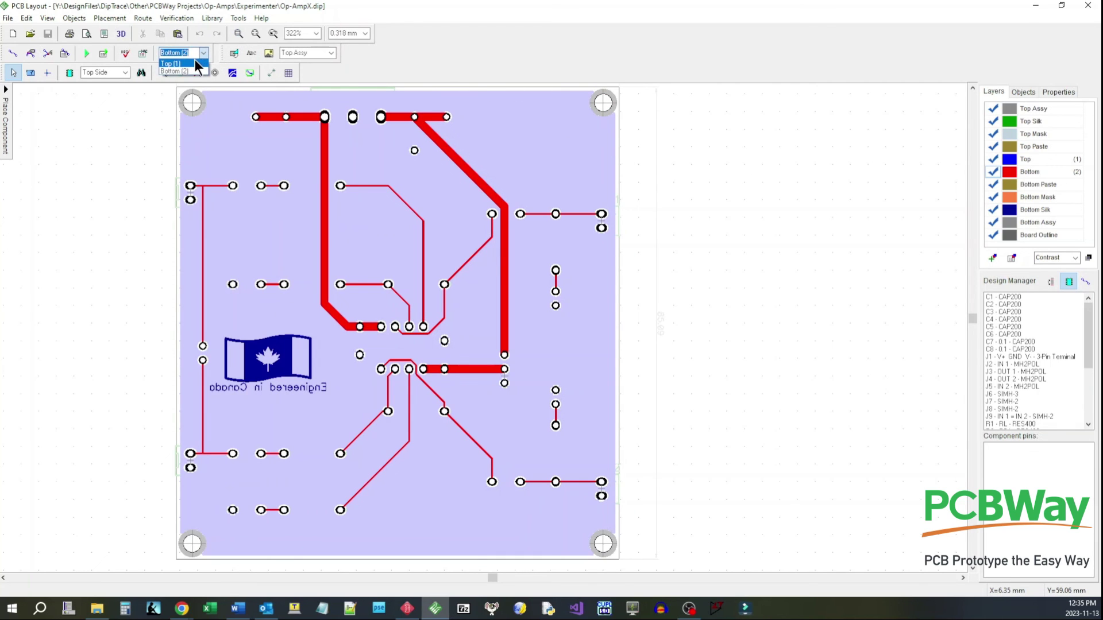
{"action": "left_click", "coordinate": [195, 64]}
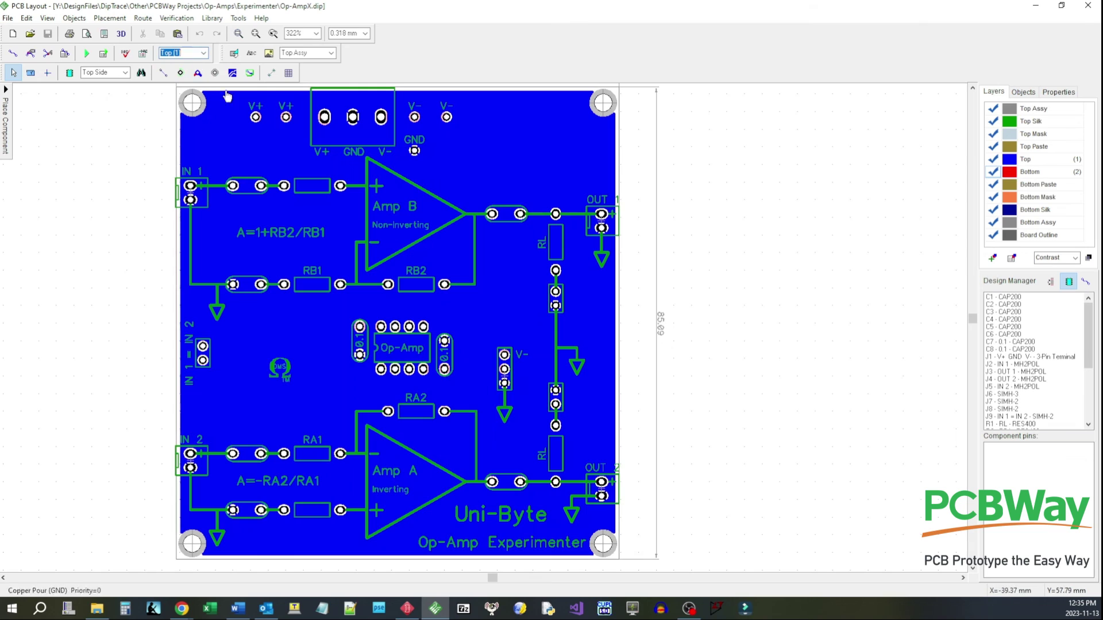